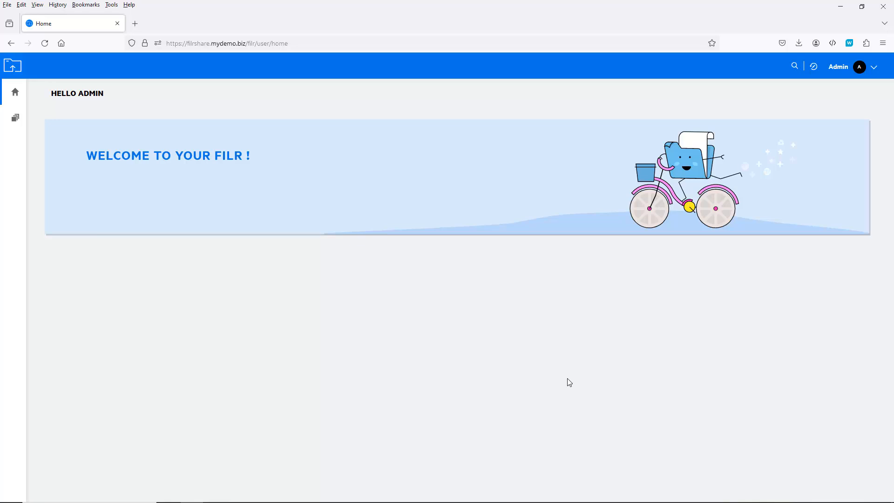
Step: Open the LDAP configuration in the Administration Console
{"action": "left_click", "coordinate": [873, 69]}
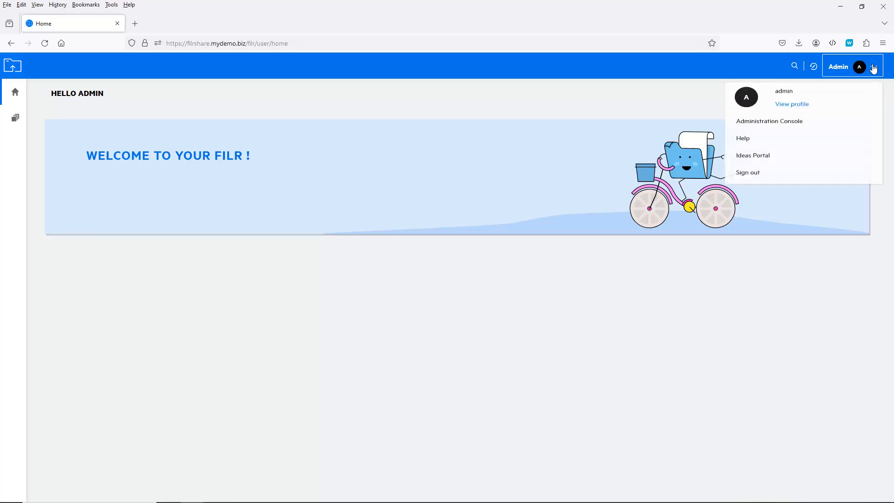
{"action": "left_click", "coordinate": [764, 129]}
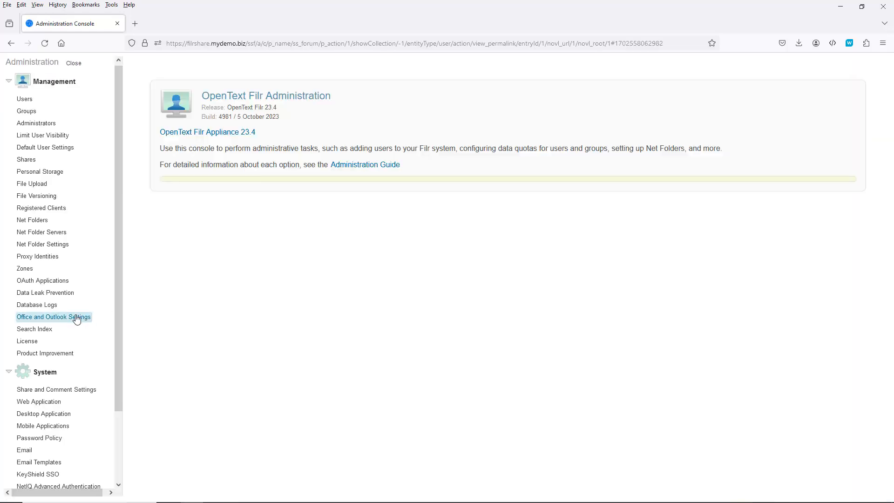
{"action": "scroll", "coordinate": [76, 319], "scroll_direction": "down", "scroll_amount": 3}
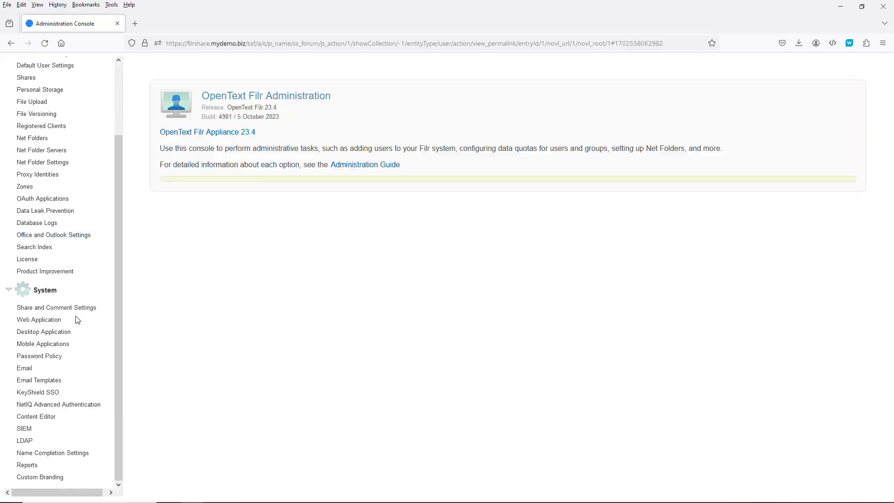
{"action": "left_click", "coordinate": [25, 441]}
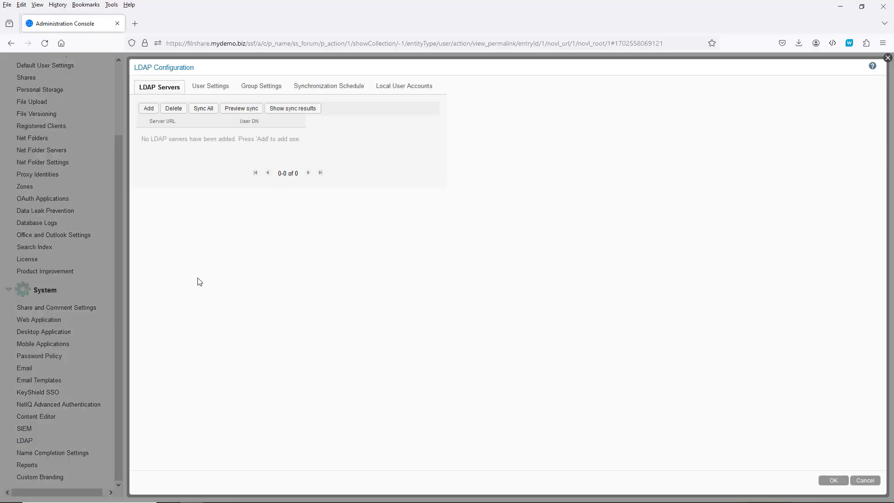
Step: Set the default time zone for new LDAP users to (GMT 0:00) Greenwich Mean Time (London)
{"action": "left_click", "coordinate": [198, 91]}
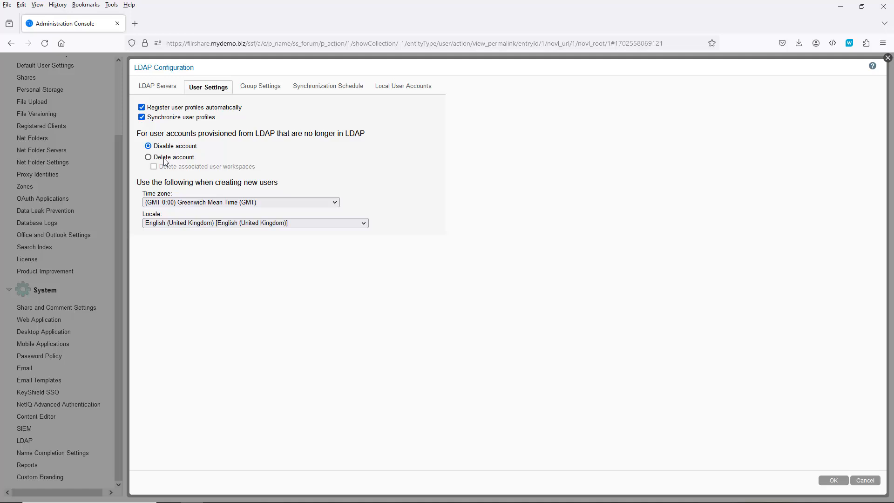
{"action": "left_click", "coordinate": [228, 201]}
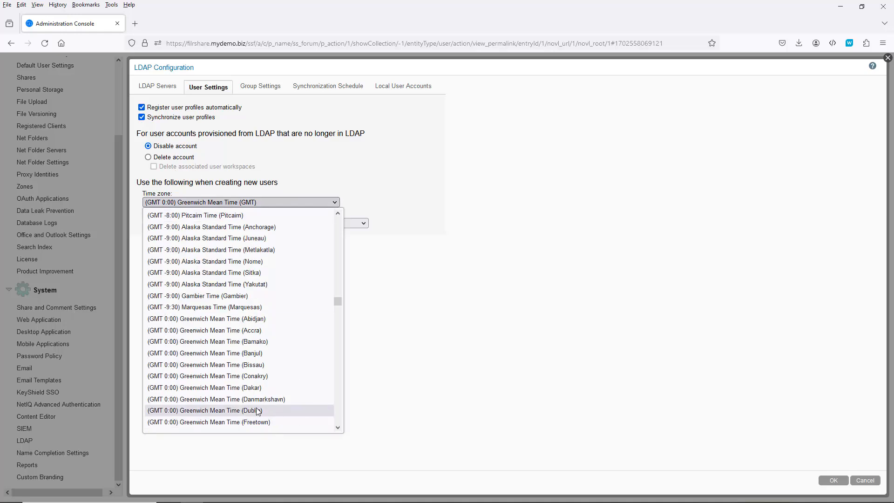
{"action": "scroll", "coordinate": [257, 411], "scroll_direction": "down", "scroll_amount": 4}
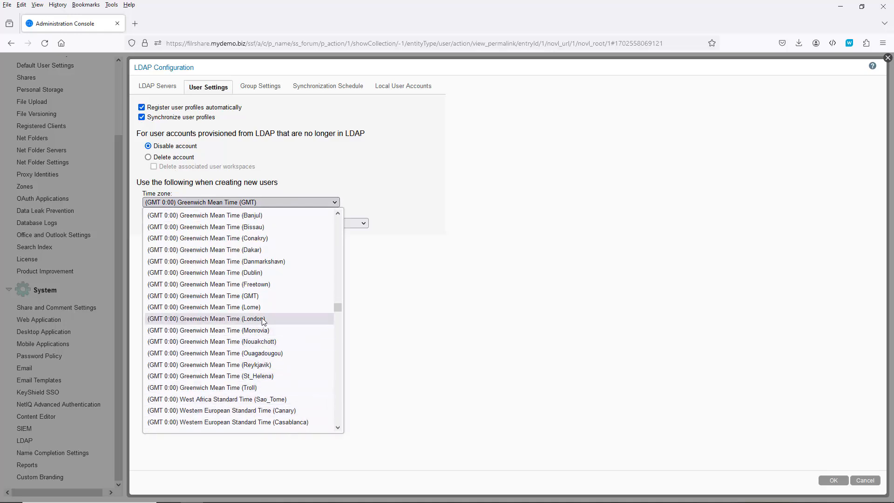
{"action": "left_click", "coordinate": [262, 318]}
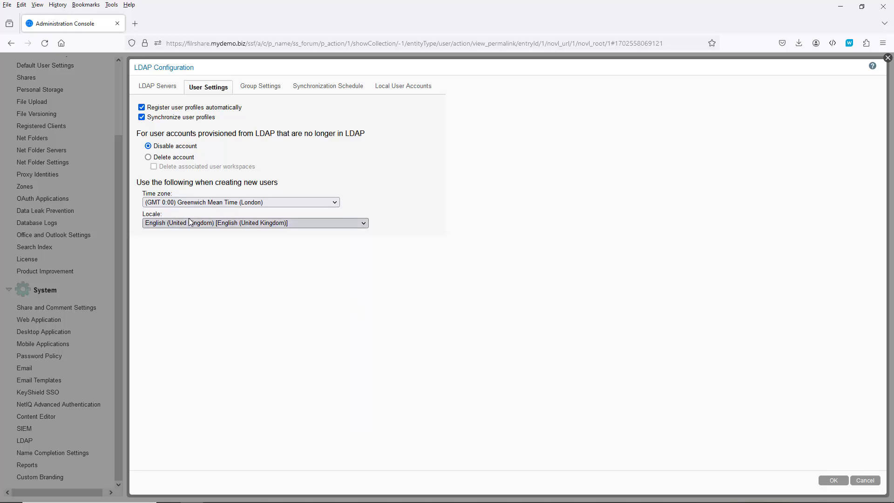
Step: Enable deletion of groups that were provisioned from LDAP but are no longer in LDAP
{"action": "left_click", "coordinate": [268, 90]}
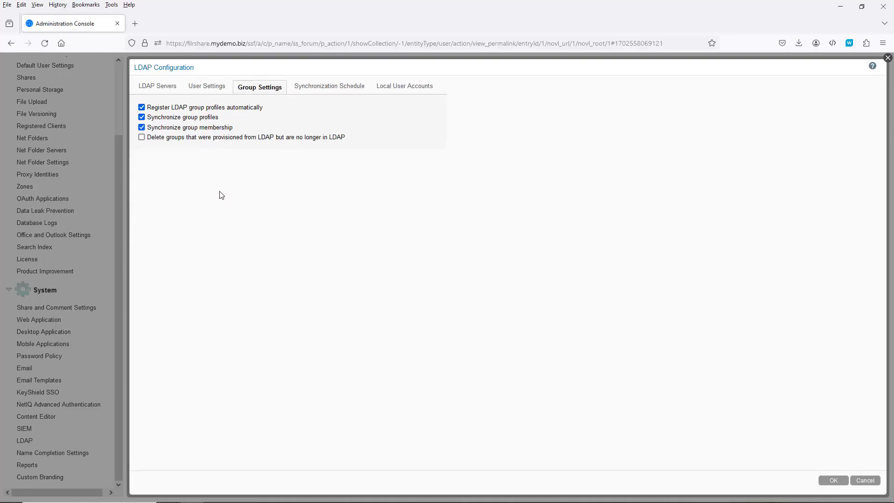
{"action": "left_click", "coordinate": [142, 137]}
Step: Enable the daily LDAP synchronization schedule, choosing its start hour, and review the local user account login setting
{"action": "left_click", "coordinate": [325, 91]}
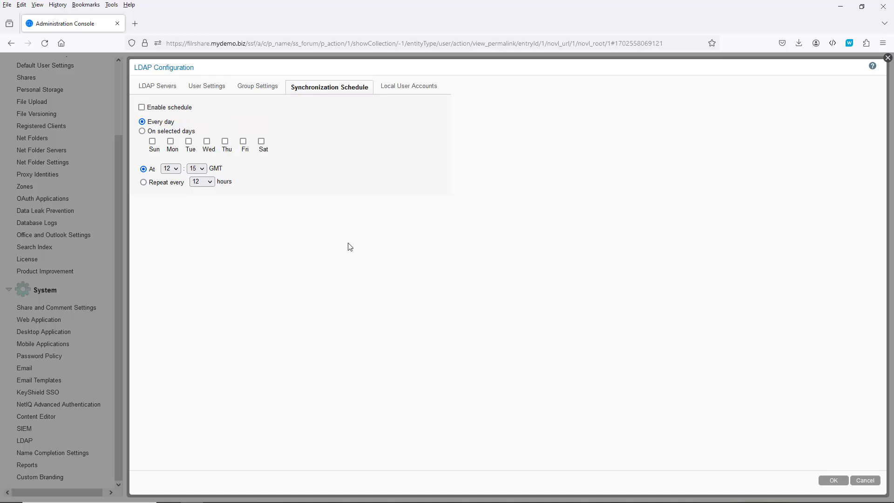
{"action": "left_click", "coordinate": [142, 108]}
{"action": "left_click", "coordinate": [180, 169]}
{"action": "left_click", "coordinate": [168, 181]}
{"action": "left_click", "coordinate": [401, 91]}
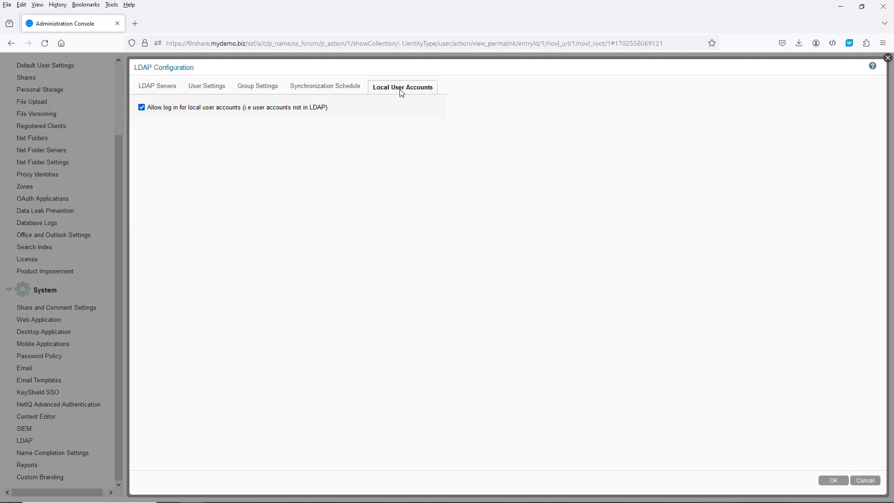
Step: Add an LDAP server with the URL ldap://oes.mydemo.biz:389
{"action": "left_click", "coordinate": [161, 91]}
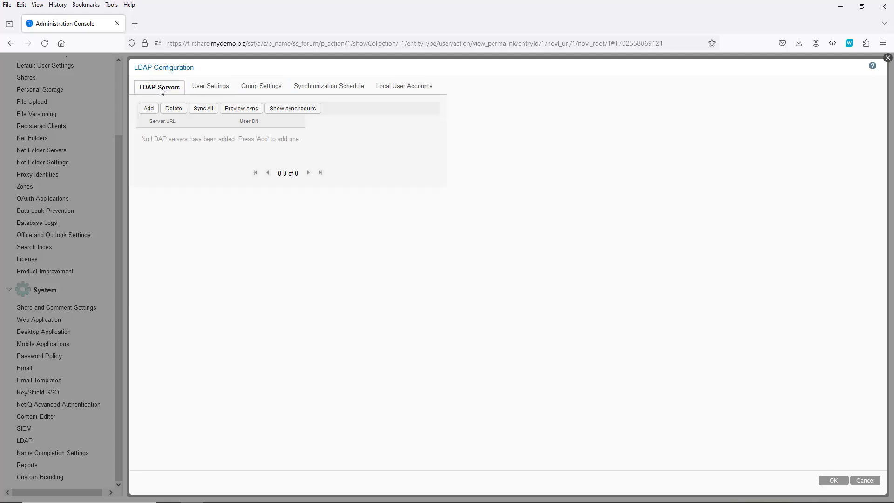
{"action": "left_click", "coordinate": [149, 109]}
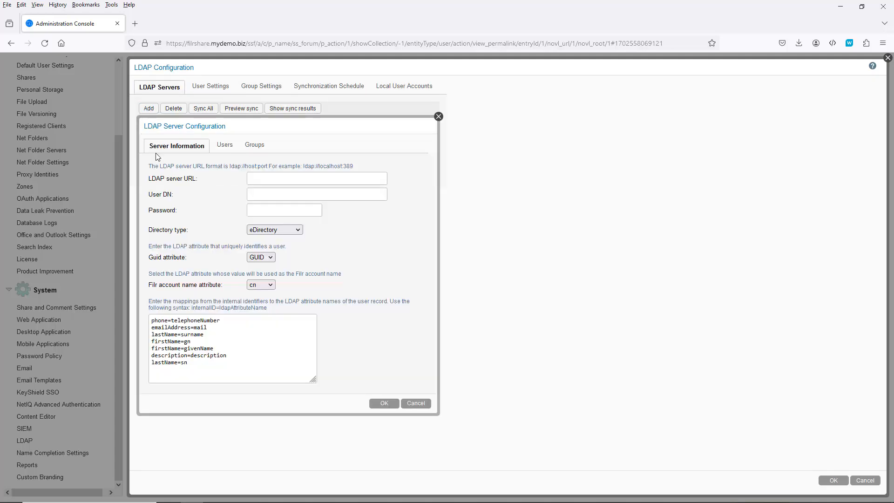
{"action": "left_click", "coordinate": [252, 180]}
{"action": "type", "text": "ldap"}
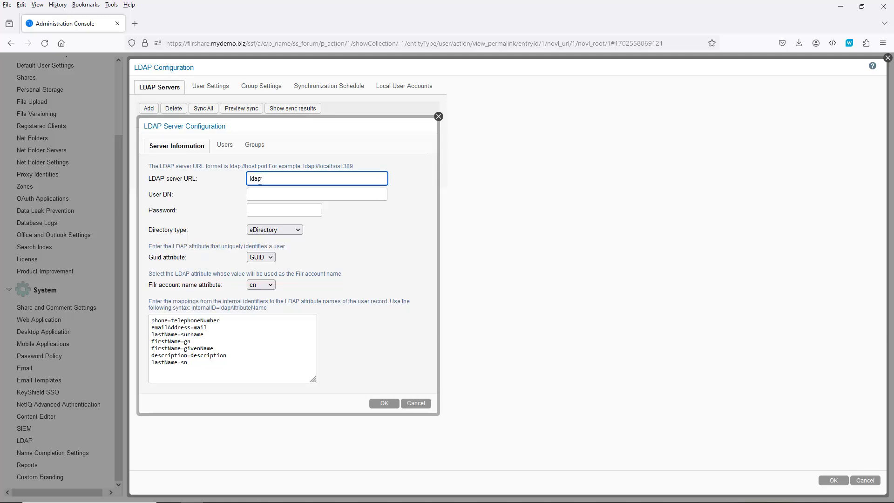
{"action": "type", "text": "://oes.mydemo.b"}
{"action": "type", "text": "iz:389"}
Step: Set the server's user DN to cn=filrproxy,o=system and enter the proxy account password
{"action": "left_click", "coordinate": [258, 196]}
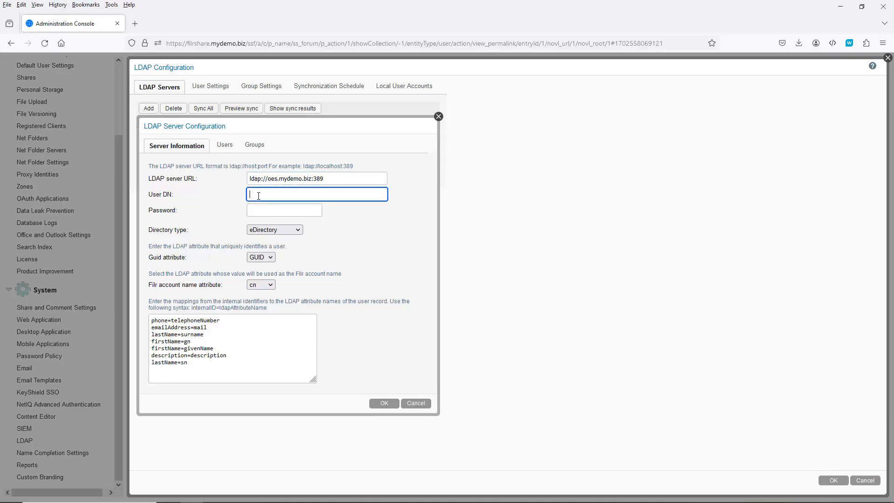
{"action": "type", "text": "=filrproxy,o=system"}
{"action": "key", "text": "Tab"}
{"action": "type", "text": "••••••"}
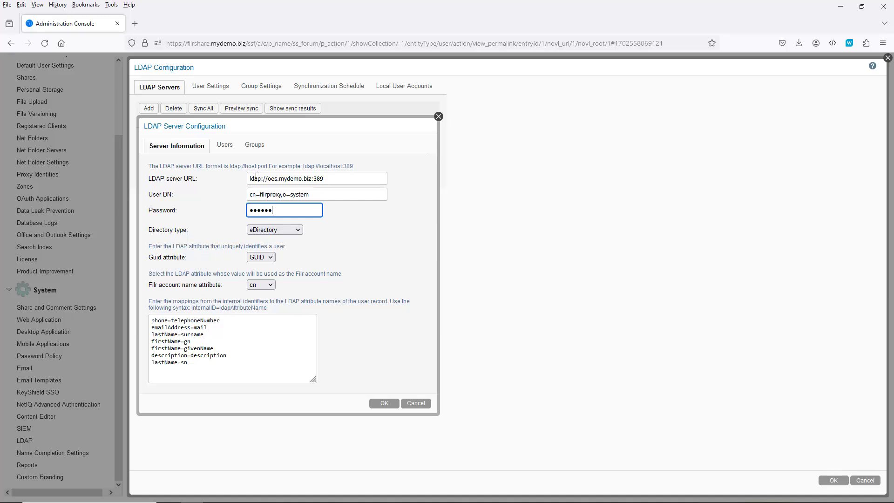
Step: Add a user search to the LDAP server with the utopia organization from the directory tree as base DN
{"action": "left_click", "coordinate": [223, 146]}
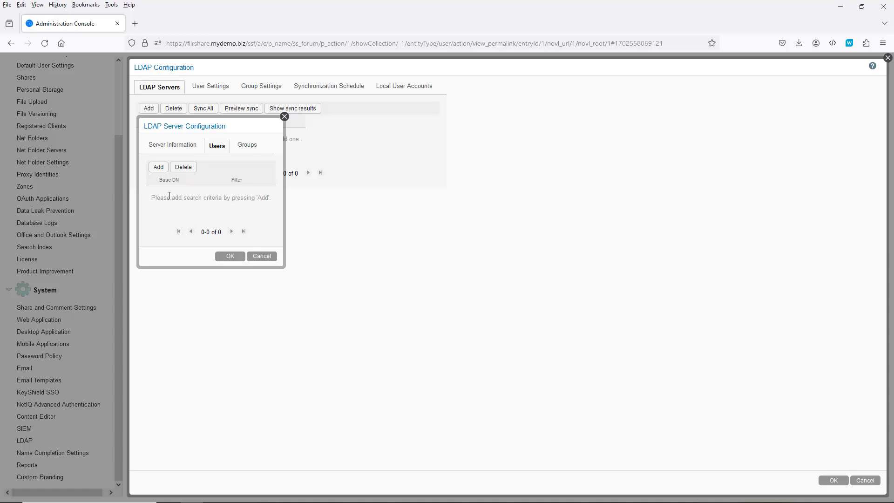
{"action": "left_click", "coordinate": [159, 167]}
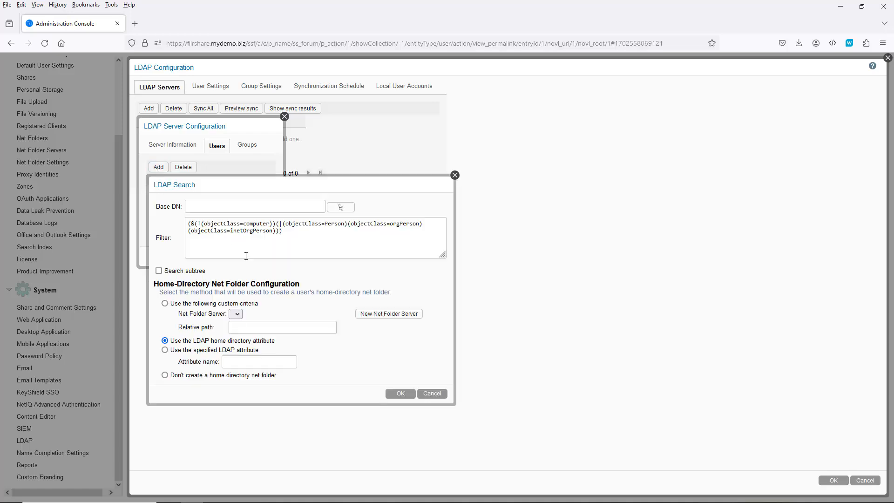
{"action": "left_click", "coordinate": [342, 208]}
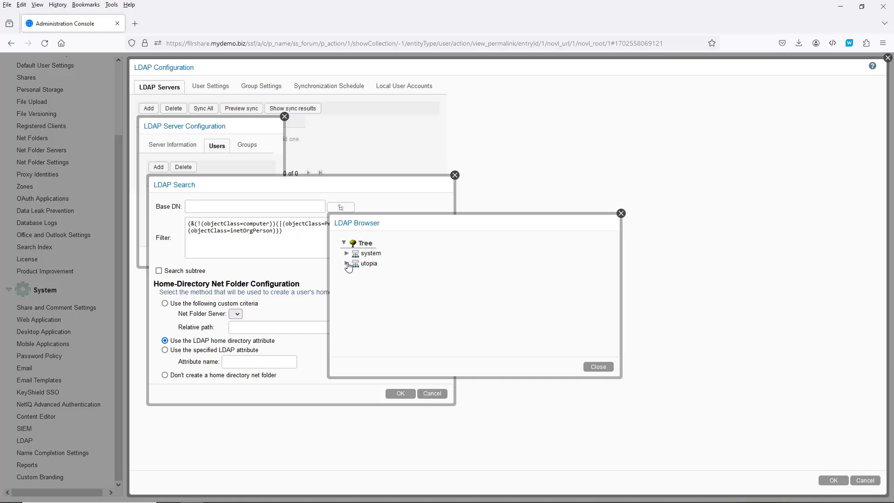
{"action": "left_click", "coordinate": [369, 264]}
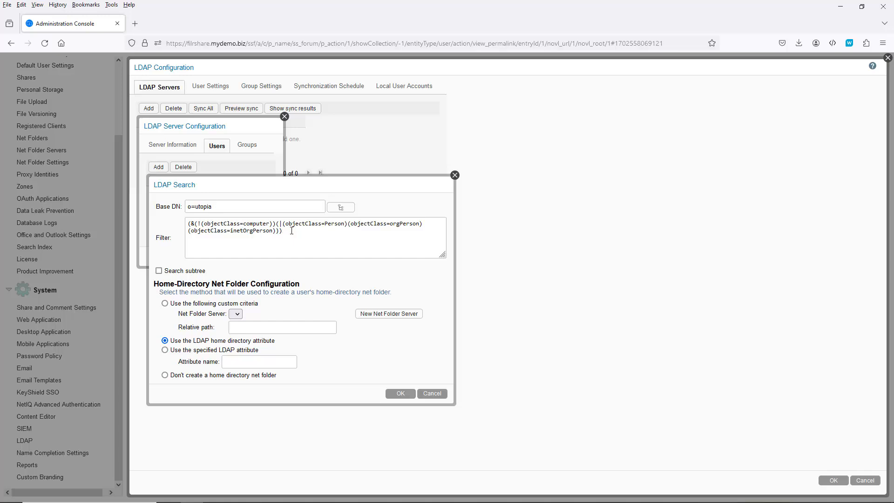
Step: Replace the user search filter with (groupMembership=cn=FilrUsers,ou=groups,o=utopia), include the subtree, and accept the search
{"action": "left_click_drag", "start_coordinate": [291, 231], "coordinate": [180, 223]}
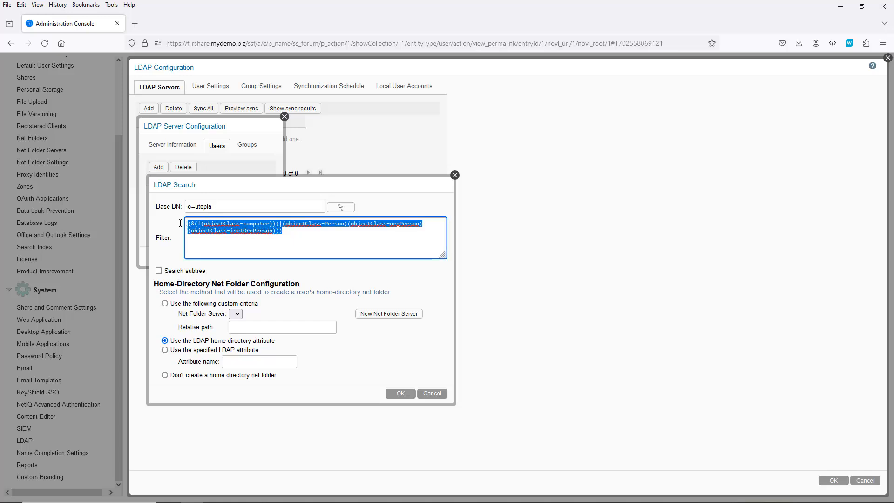
{"action": "left_click", "coordinate": [288, 235]}
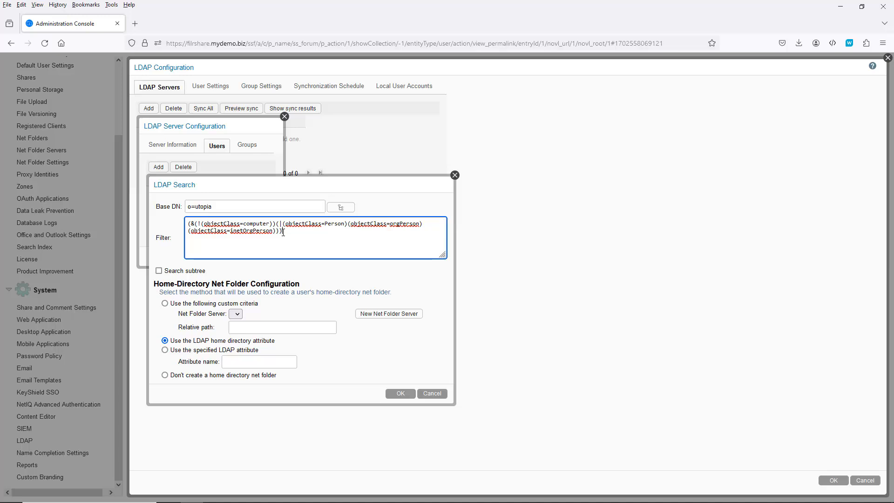
{"action": "left_click_drag", "start_coordinate": [283, 232], "coordinate": [177, 223]}
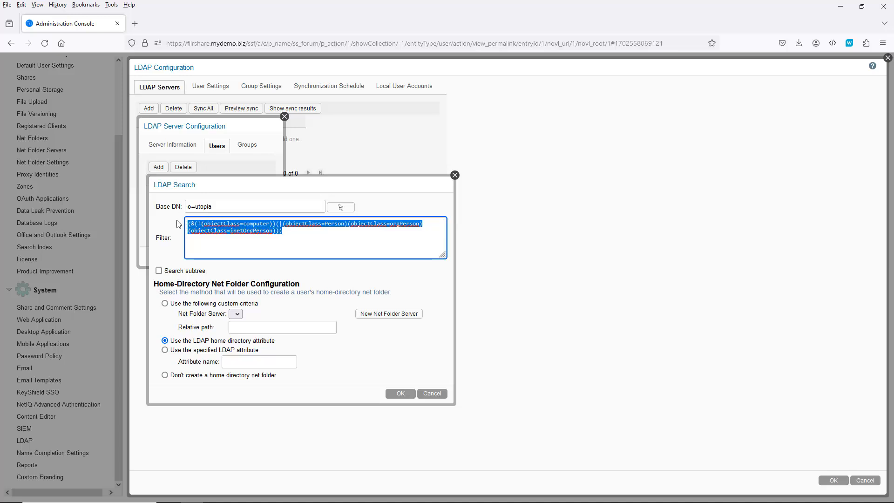
{"action": "key", "text": "Delete"}
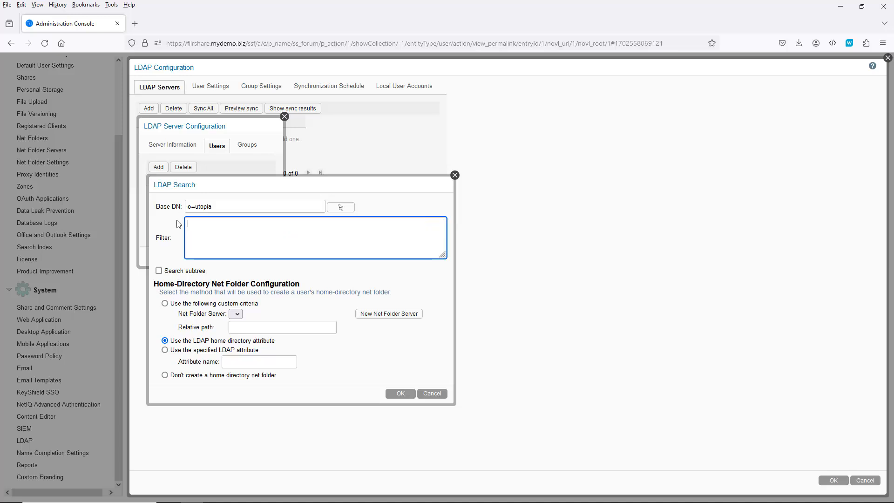
{"action": "type", "text": "(groupMembership=cn=FilrUsers,ou=groups,o=utopia)"}
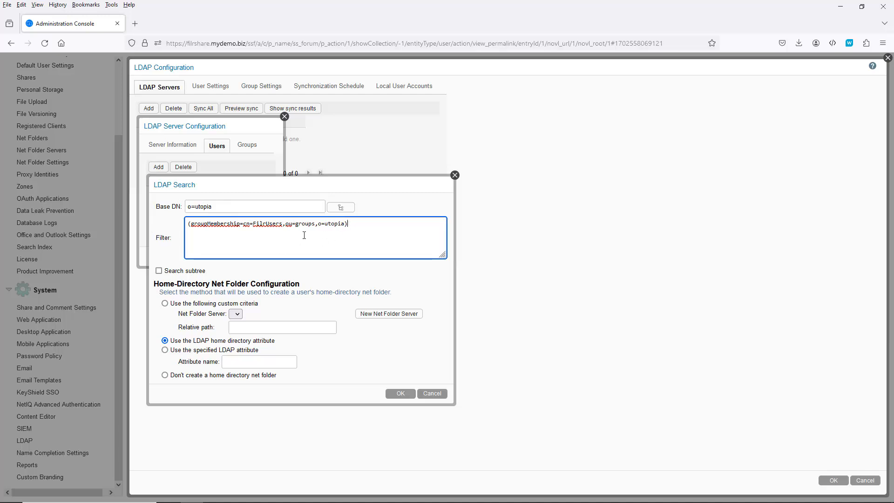
{"action": "left_click", "coordinate": [159, 271]}
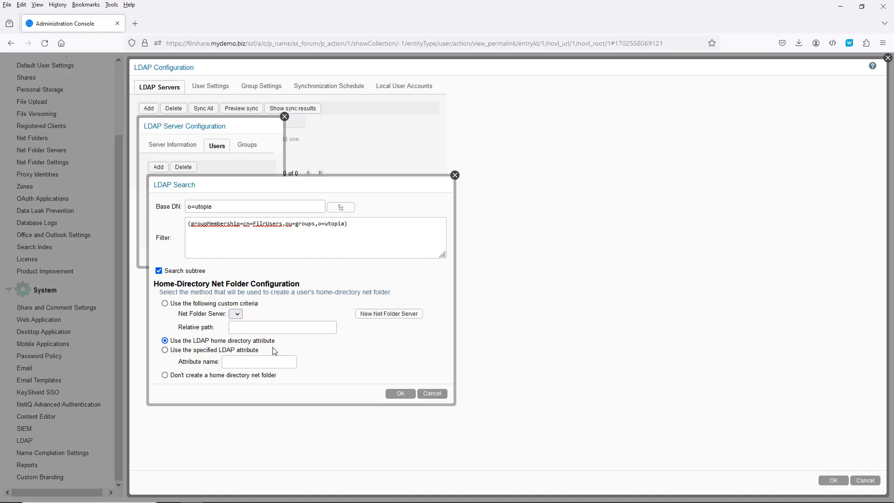
{"action": "left_click", "coordinate": [398, 395]}
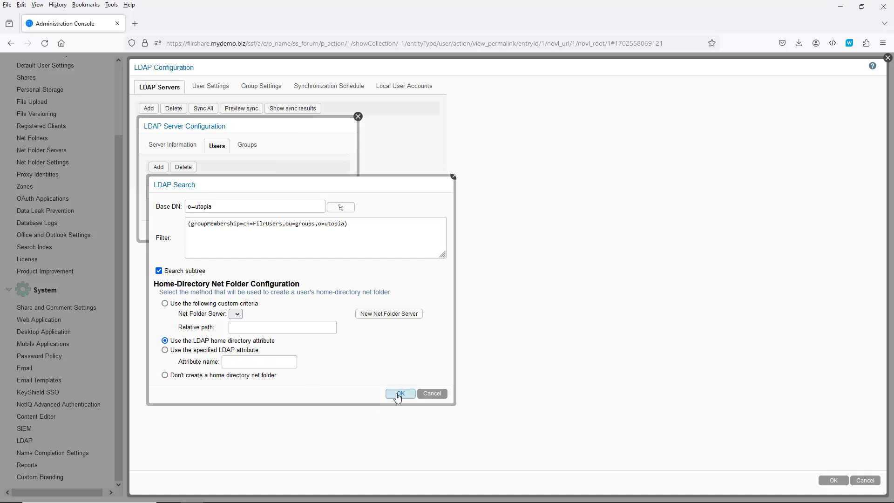
Step: Add a group search with base DN o=utopia that includes the subtree, and accept the LDAP server configuration
{"action": "left_click", "coordinate": [251, 146]}
{"action": "left_click", "coordinate": [158, 167]}
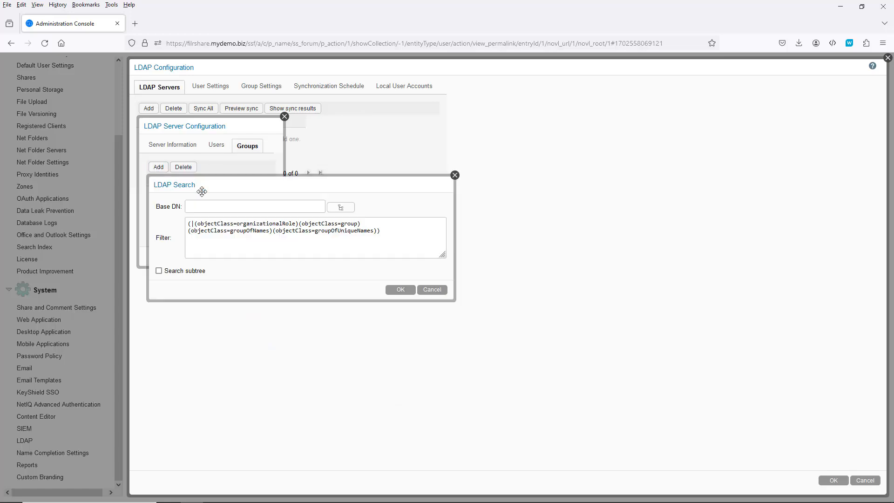
{"action": "left_click", "coordinate": [346, 208]}
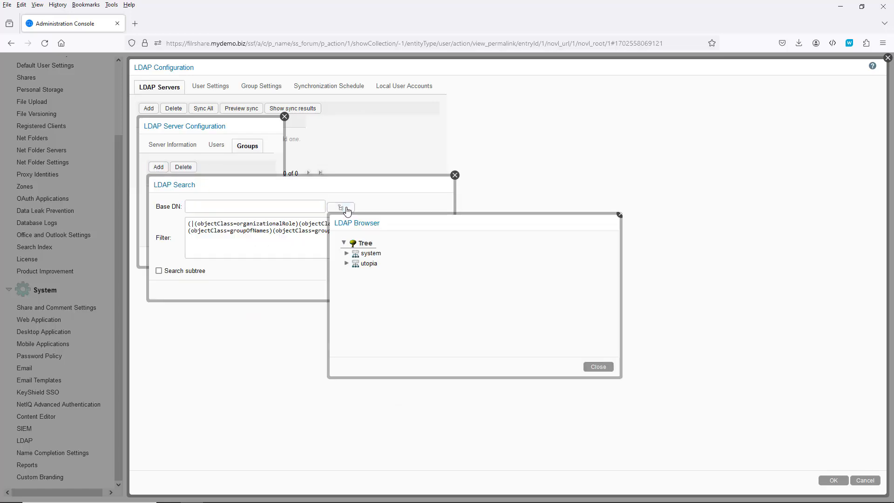
{"action": "left_click", "coordinate": [369, 264]}
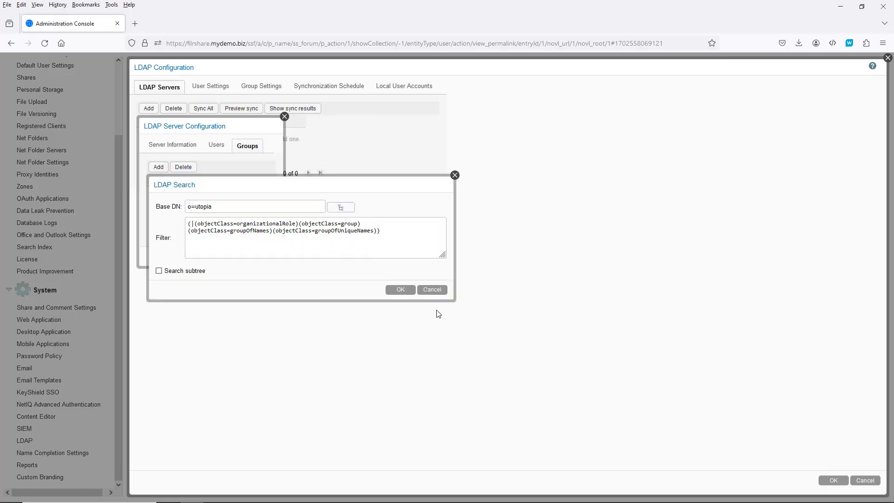
{"action": "left_click", "coordinate": [159, 270]}
{"action": "left_click", "coordinate": [404, 291]}
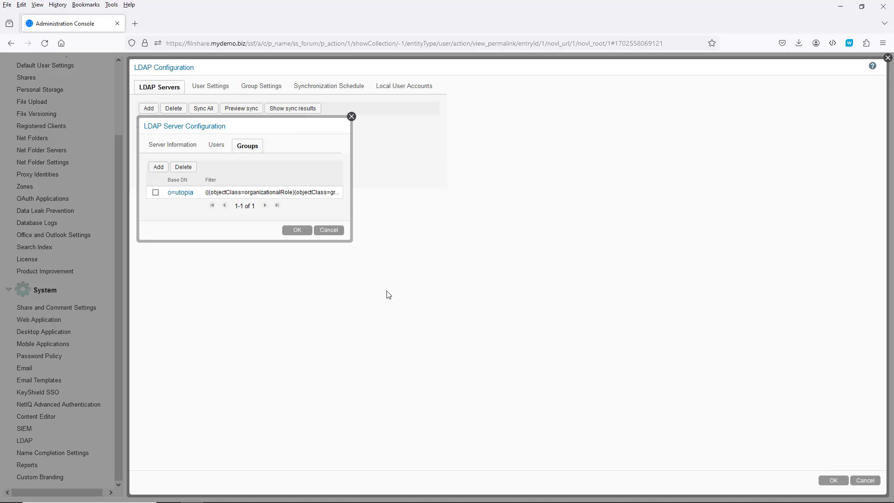
{"action": "left_click", "coordinate": [296, 232]}
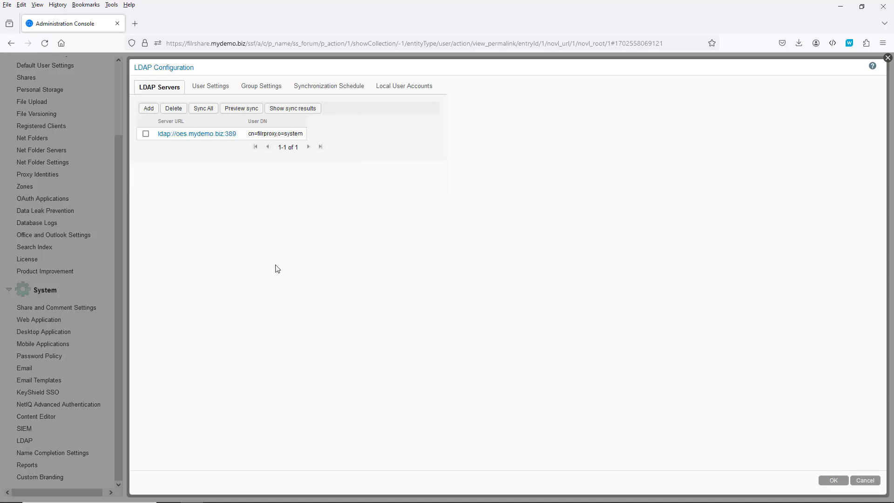
Step: Synchronize all users and groups from the ldap://oes.mydemo.biz:389 server, saving the modified LDAP configuration first
{"action": "left_click", "coordinate": [145, 134]}
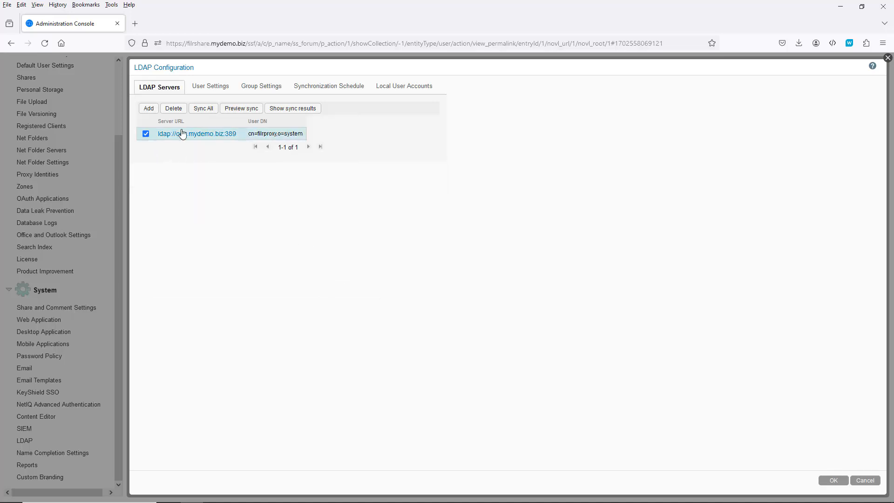
{"action": "left_click", "coordinate": [203, 111]}
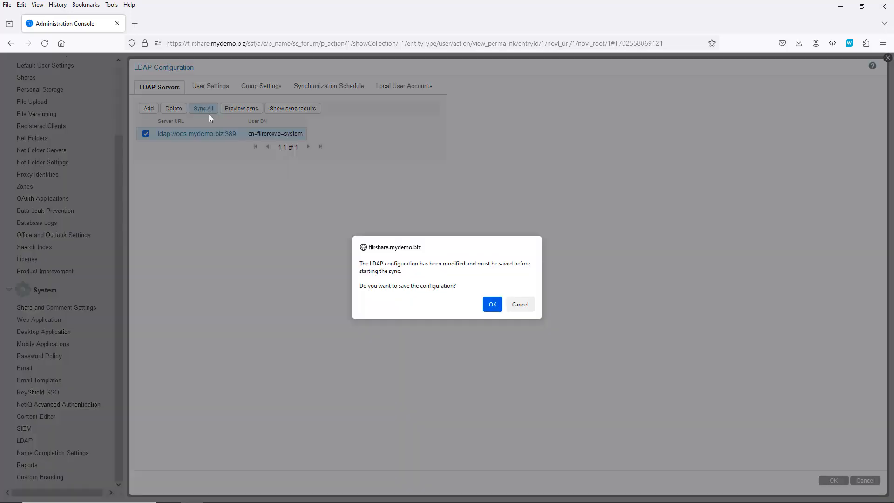
{"action": "left_click", "coordinate": [493, 305]}
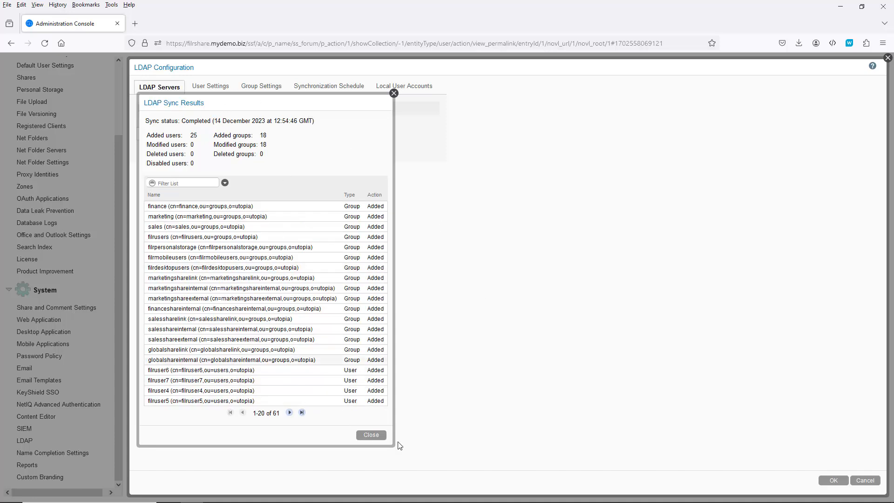
Step: Dismiss the sync results and accept the LDAP configuration, then open the Users management list to check the imported accounts
{"action": "left_click", "coordinate": [372, 434]}
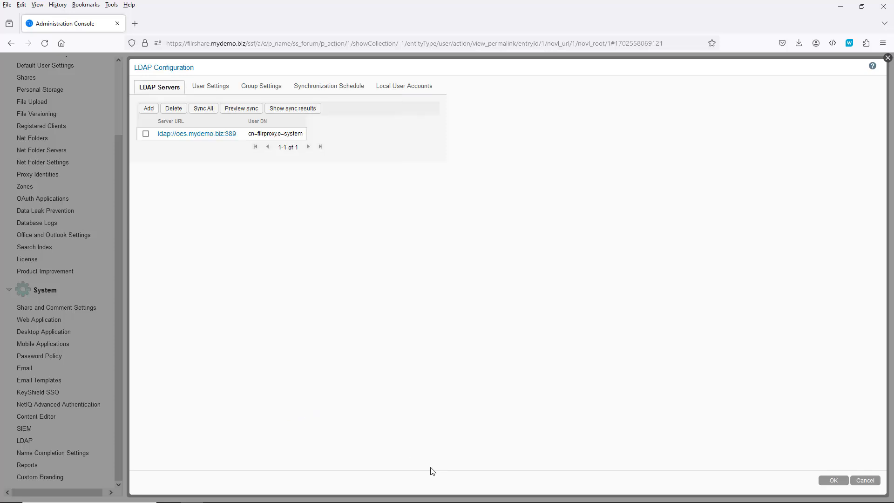
{"action": "left_click", "coordinate": [834, 482]}
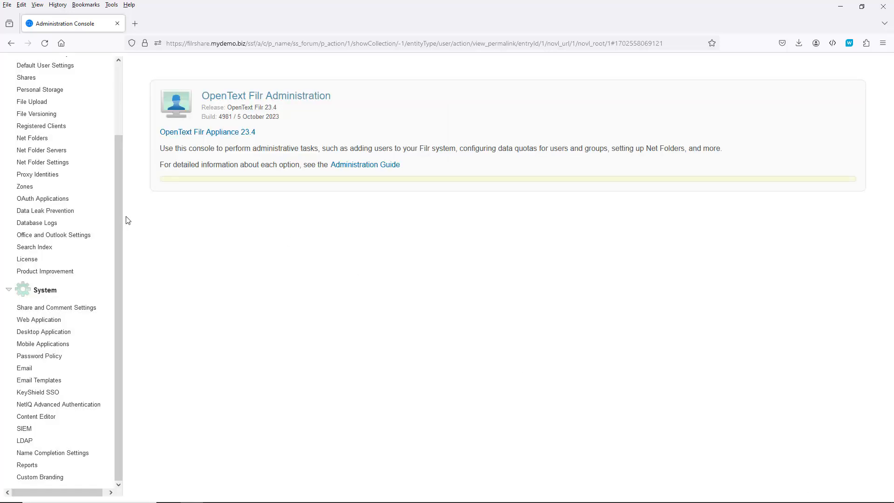
{"action": "left_click_drag", "start_coordinate": [118, 217], "coordinate": [122, 140]}
{"action": "left_click", "coordinate": [25, 101]}
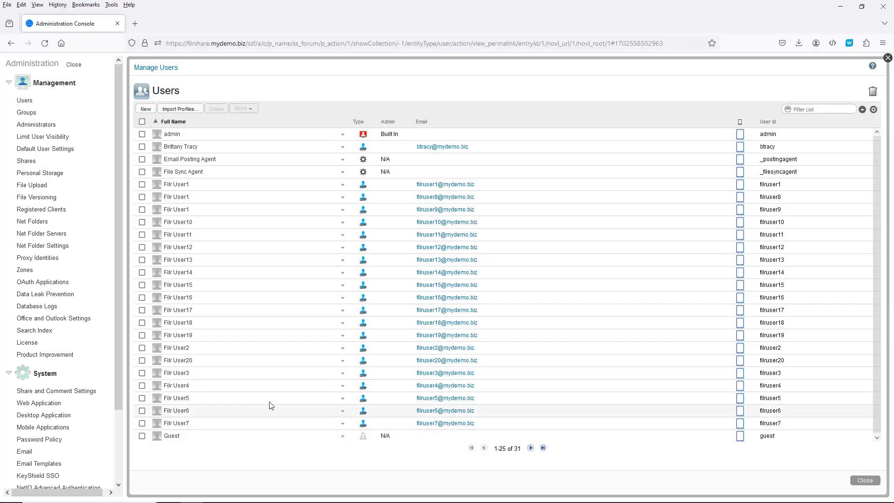
Step: Close the Administration Console and sign out of the admin account
{"action": "left_click", "coordinate": [77, 66]}
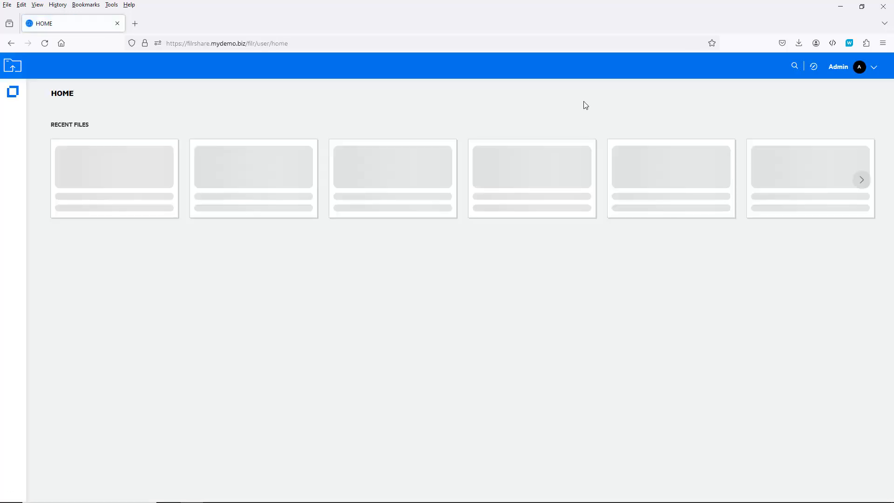
{"action": "left_click", "coordinate": [877, 69]}
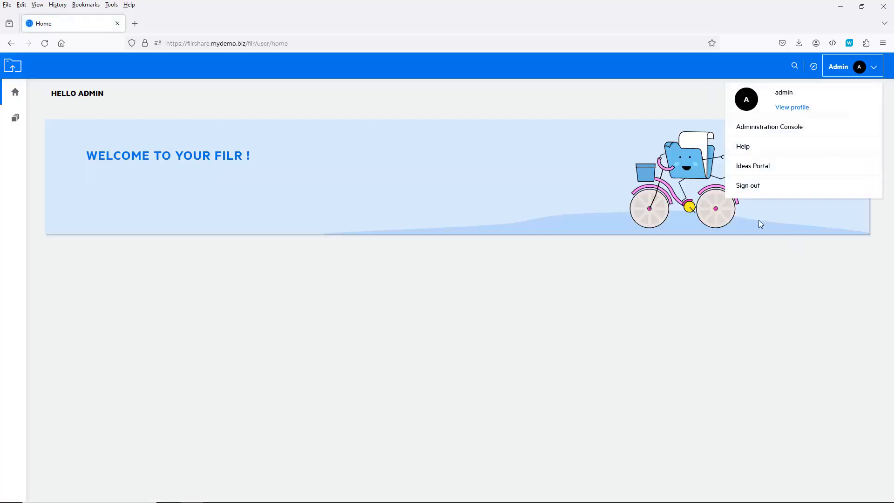
{"action": "left_click", "coordinate": [754, 186]}
Step: Log in to Filr as an LDAP user by entering that person's user ID and account password
{"action": "left_click", "coordinate": [438, 302]}
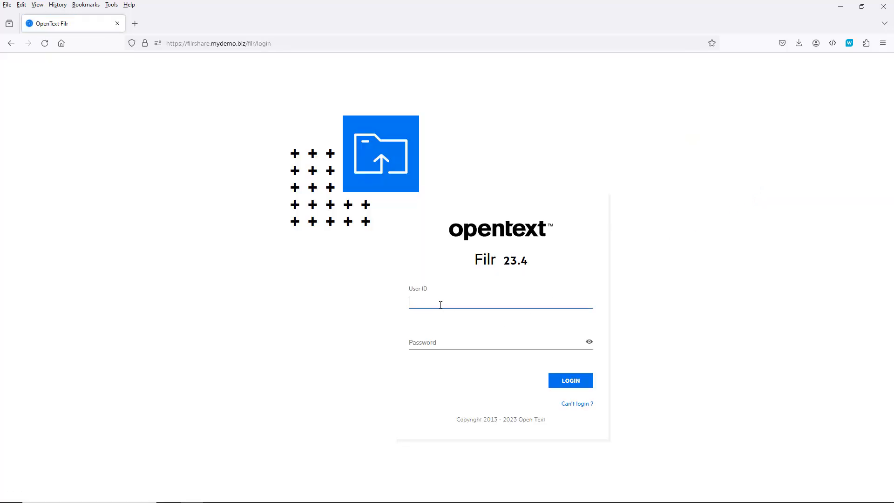
{"action": "left_click", "coordinate": [436, 323]}
{"action": "left_click", "coordinate": [429, 339]}
{"action": "type", "text": "••••••"}
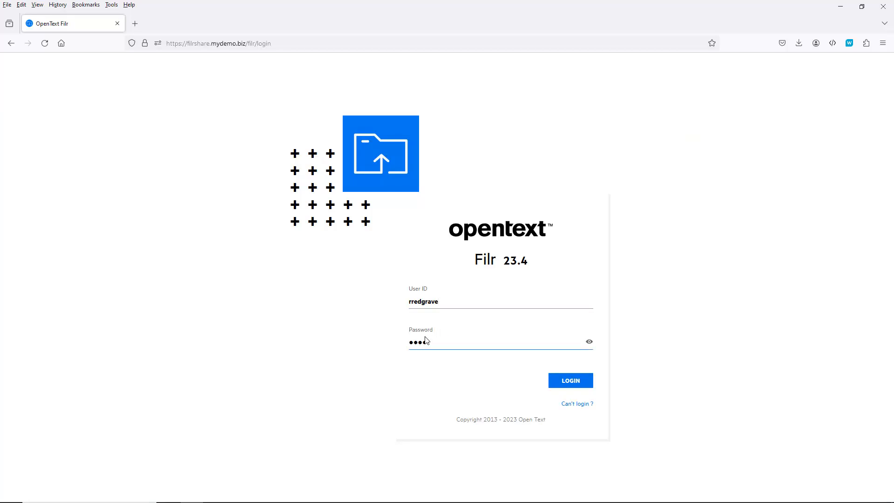
{"action": "key", "text": "Return"}
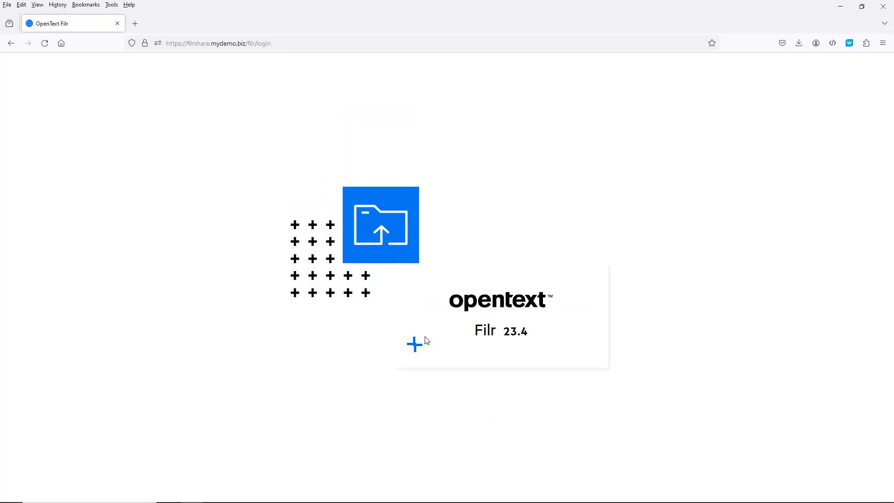